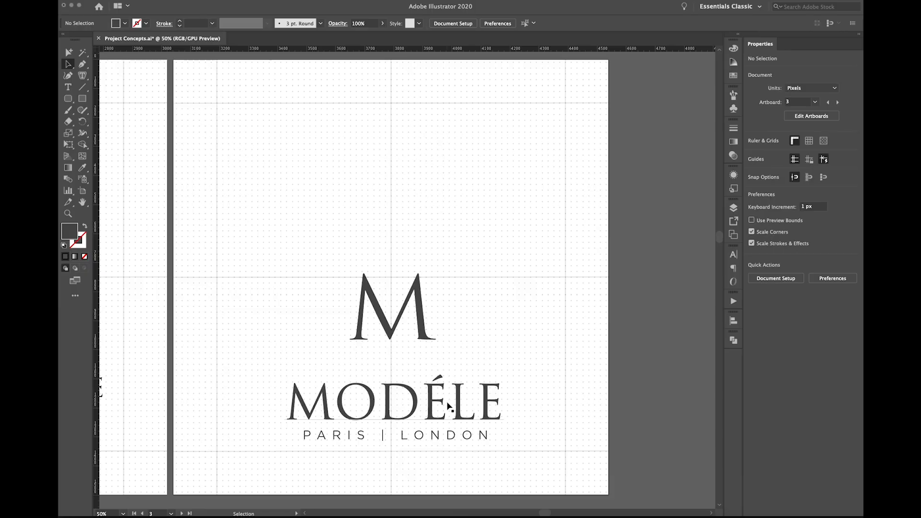
# Move the large M straight up to the artboard's centre, leaving more space above the MODÉLE wordmark
pyautogui.click(384, 318)
pyautogui.moveTo(391, 330); pyautogui.dragTo(393, 289)
pyautogui.click(478, 295)
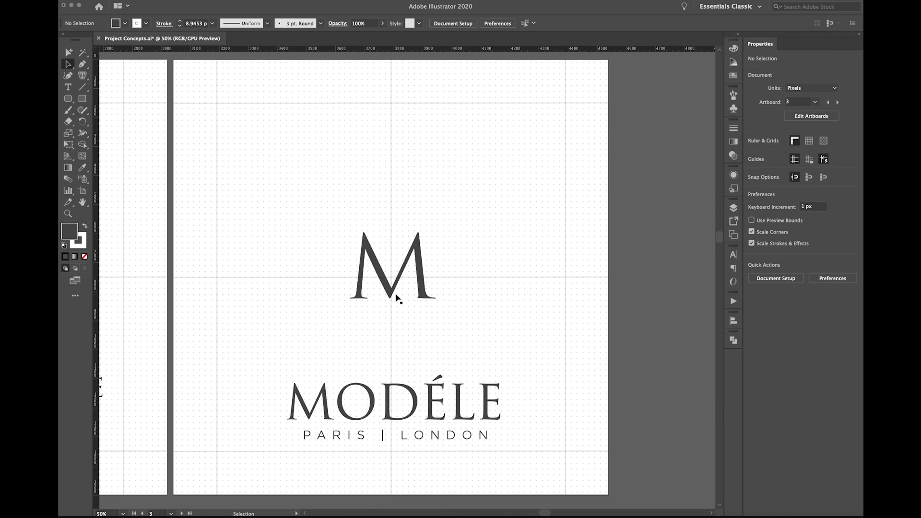
# Try the large M directly beside the MODÉLE wordmark and return it to its centred position above the wordmark
pyautogui.moveTo(375, 278); pyautogui.dragTo(247, 398)
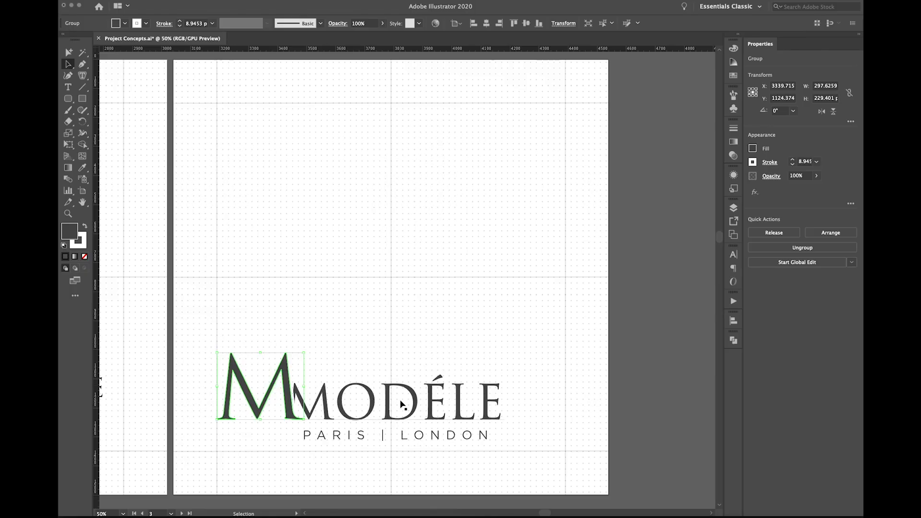
pyautogui.moveTo(273, 385); pyautogui.dragTo(404, 265)
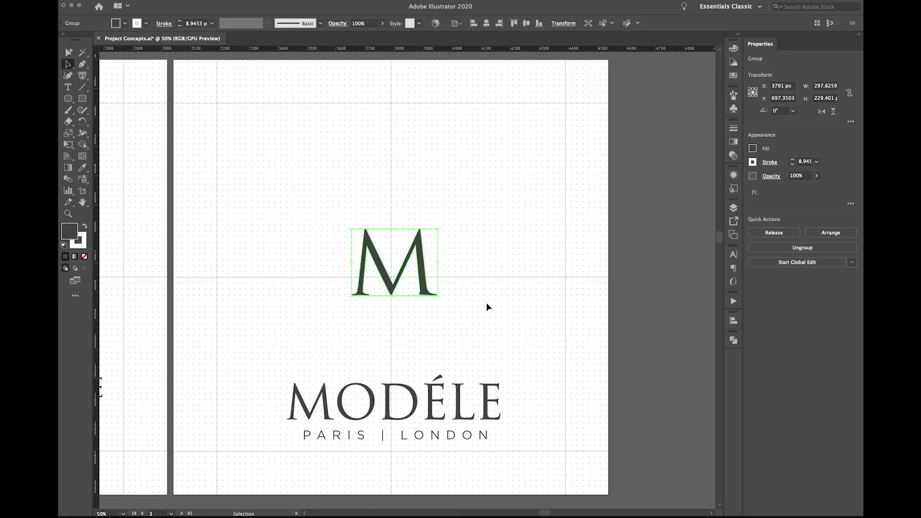
pyautogui.click(486, 301)
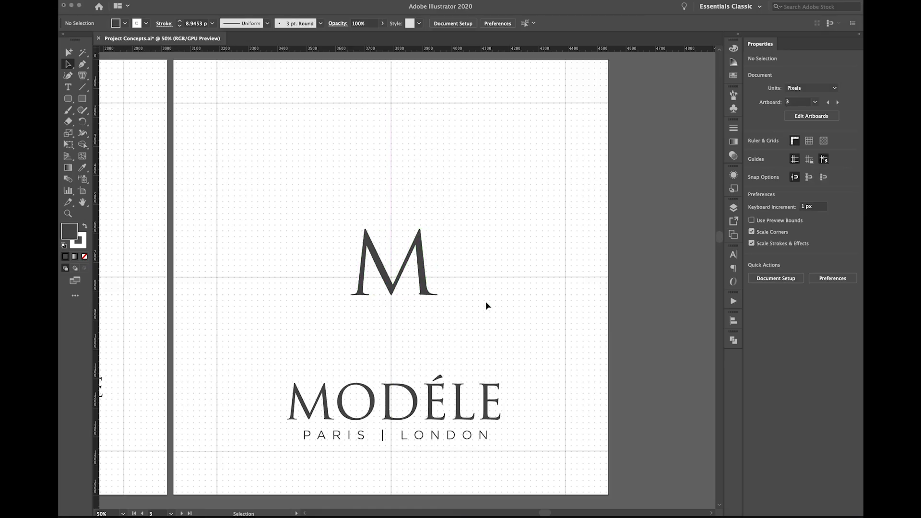
pyautogui.click(422, 258)
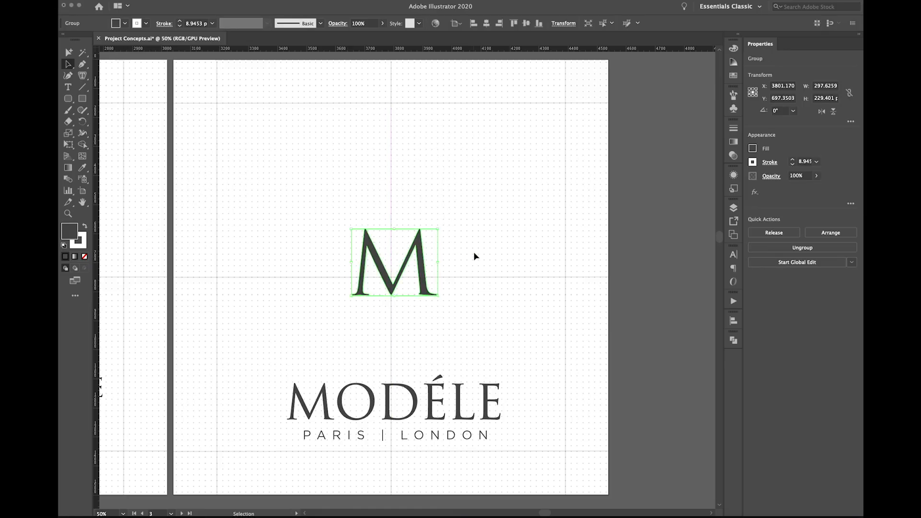
pyautogui.click(474, 253)
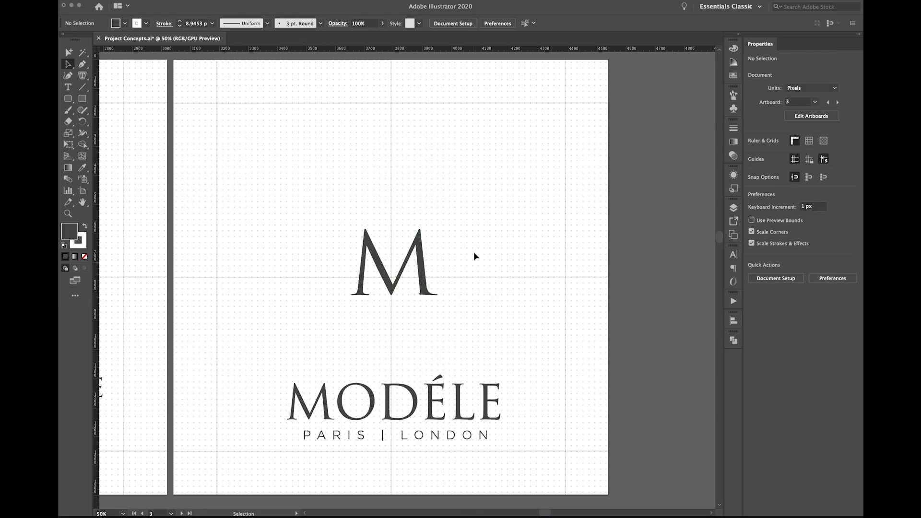
# Examine the concept sketch on artboard 1, especially the circular emblem around the M and its ring of text
pyautogui.click(217, 204)
pyautogui.press('space')
pyautogui.moveTo(230, 229); pyautogui.dragTo(485, 234)
pyautogui.moveTo(230, 248)
pyautogui.mouseDown()
pyautogui.moveTo(483, 253)
pyautogui.moveTo(476, 259)
pyautogui.mouseUp()
pyautogui.moveTo(340, 257); pyautogui.dragTo(522, 263)
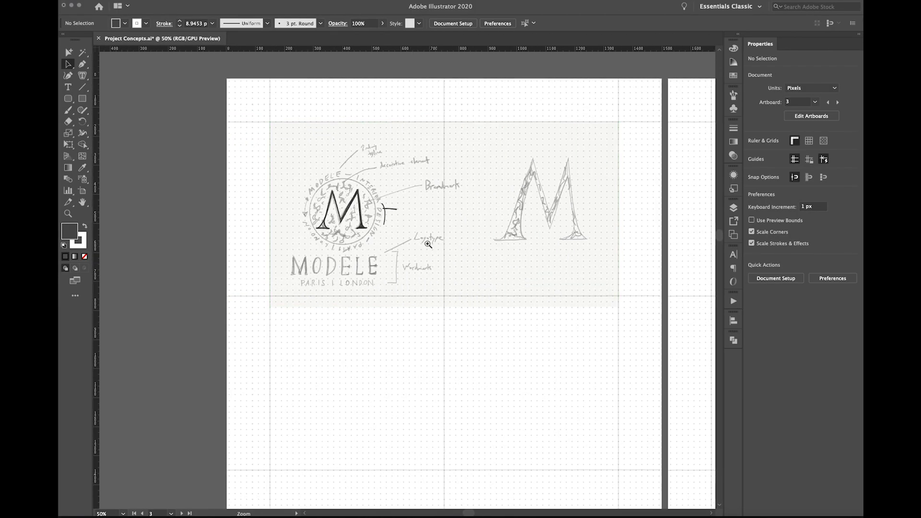
pyautogui.keyDown('super'); pyautogui.click(378, 243); pyautogui.keyUp('super')
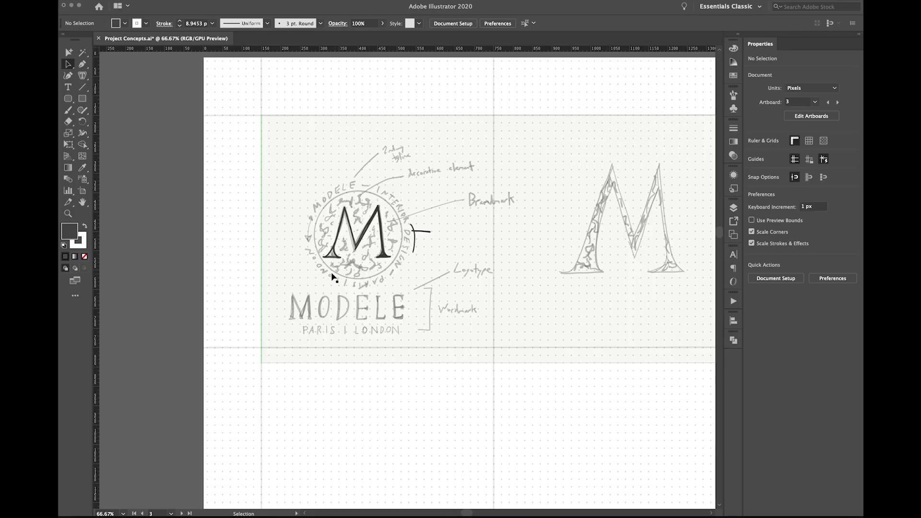
pyautogui.click(552, 385)
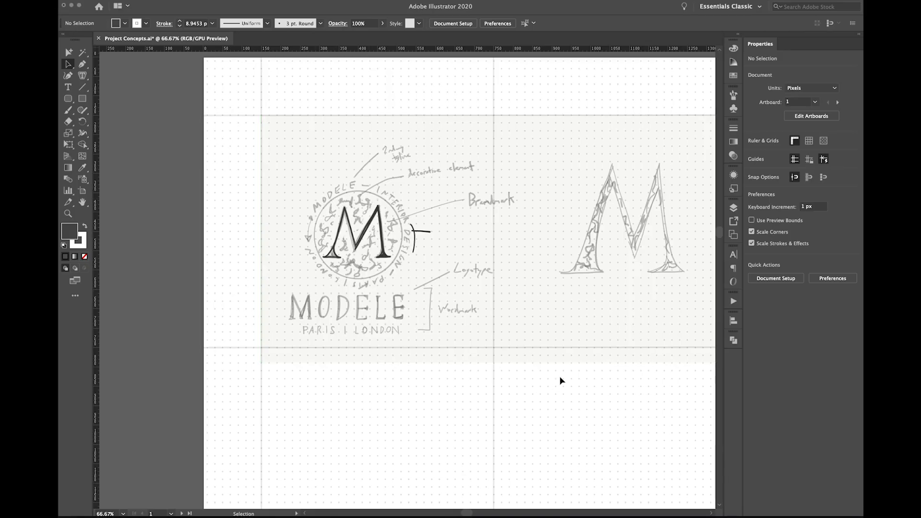
# Draw a circle about 378 px in diameter on artboard 3, above and to the left of the M
pyautogui.hscroll(20, 553, 384)
pyautogui.hscroll(6, 384, 274)
pyautogui.scroll(-2, 384, 274)
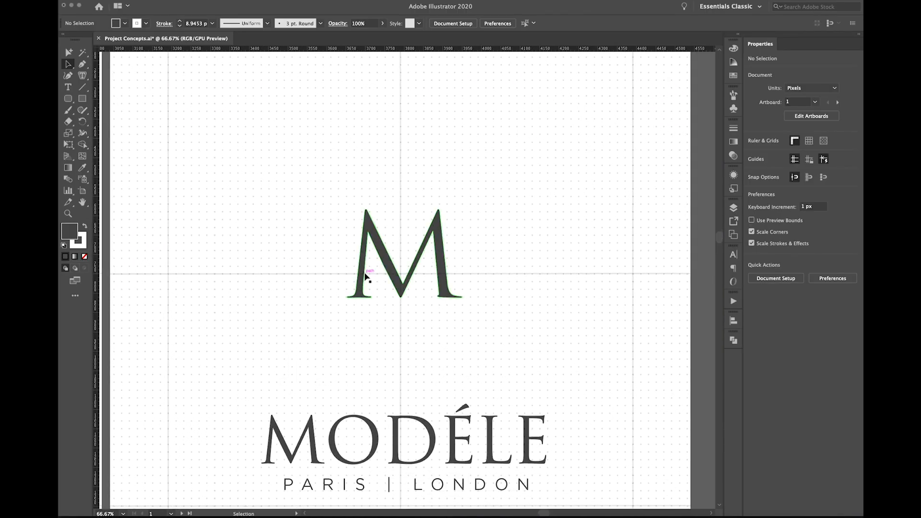
pyautogui.moveTo(345, 180); pyautogui.dragTo(354, 278)
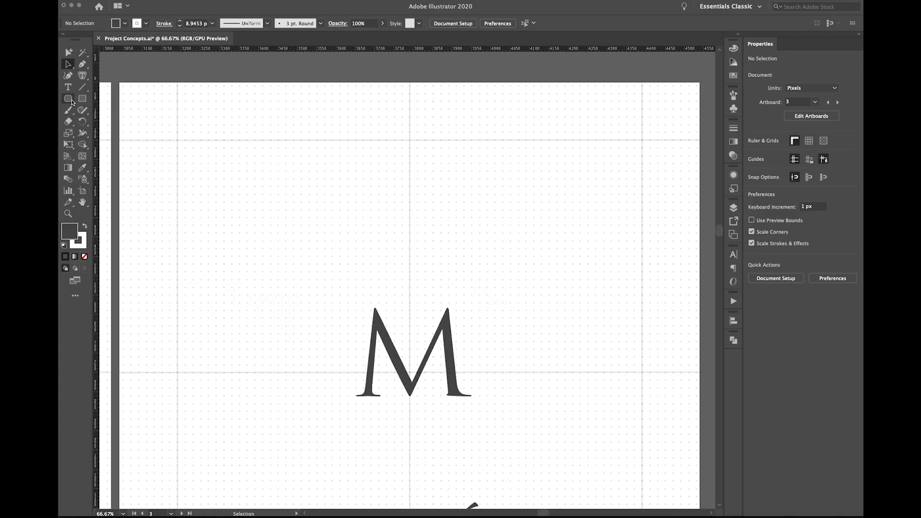
pyautogui.moveTo(68, 99); pyautogui.dragTo(113, 111)
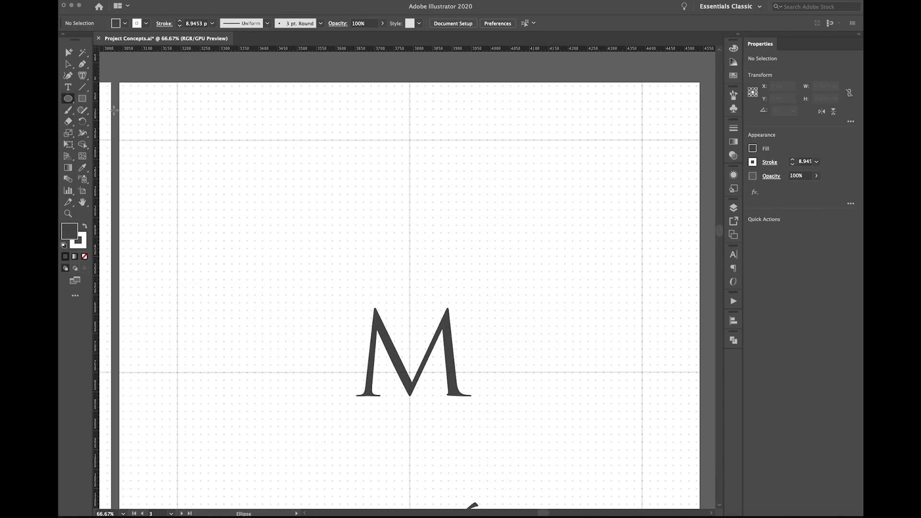
pyautogui.moveTo(287, 234); pyautogui.dragTo(215, 176)
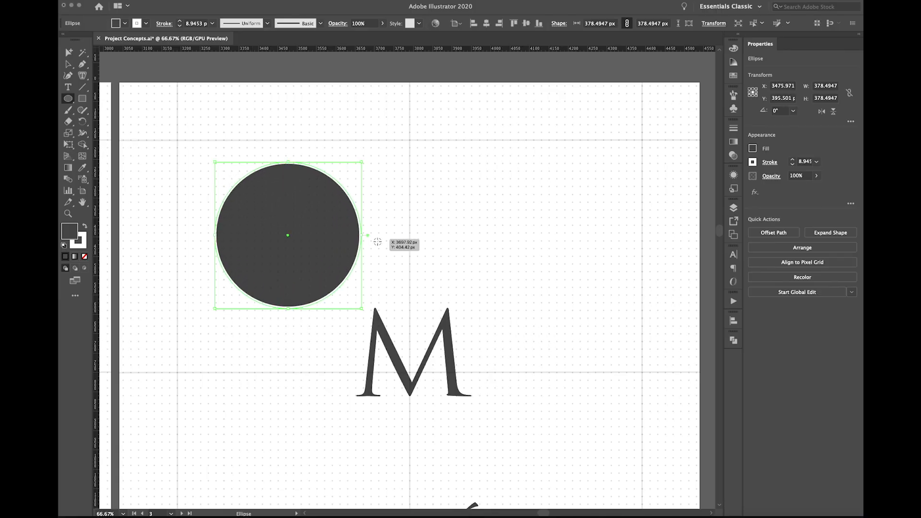
# Remove the circle's stroke, keeping only its dark grey fill
pyautogui.press('x')
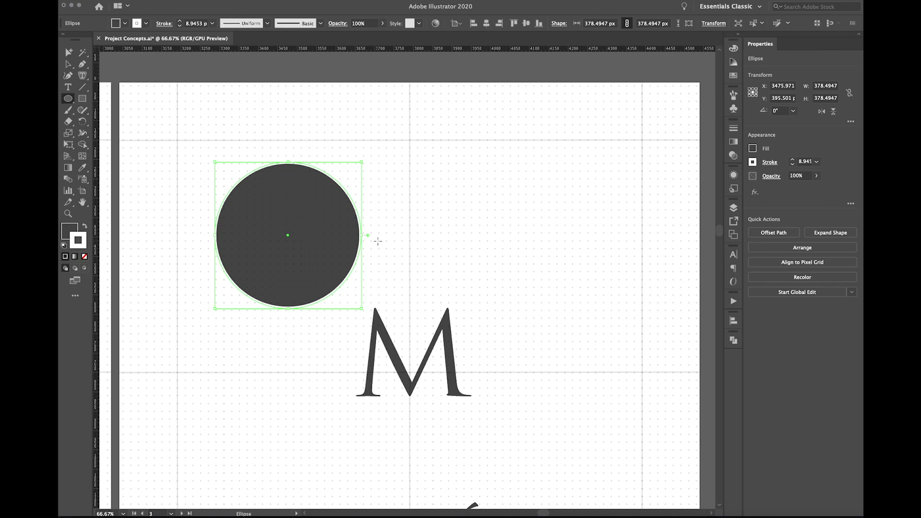
pyautogui.press('/')
pyautogui.press('x')
pyautogui.press('v')
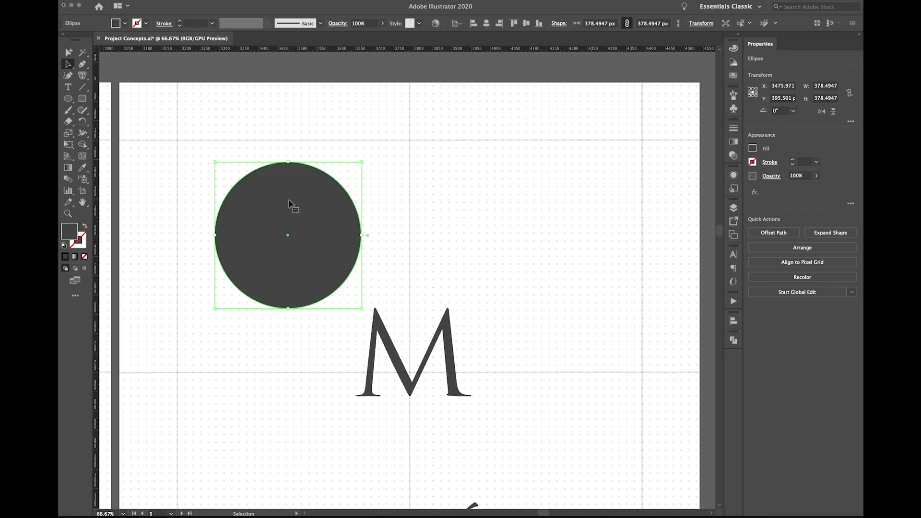
# Convert the circle into type on a path with placeholder text starting at its top
pyautogui.click(83, 76)
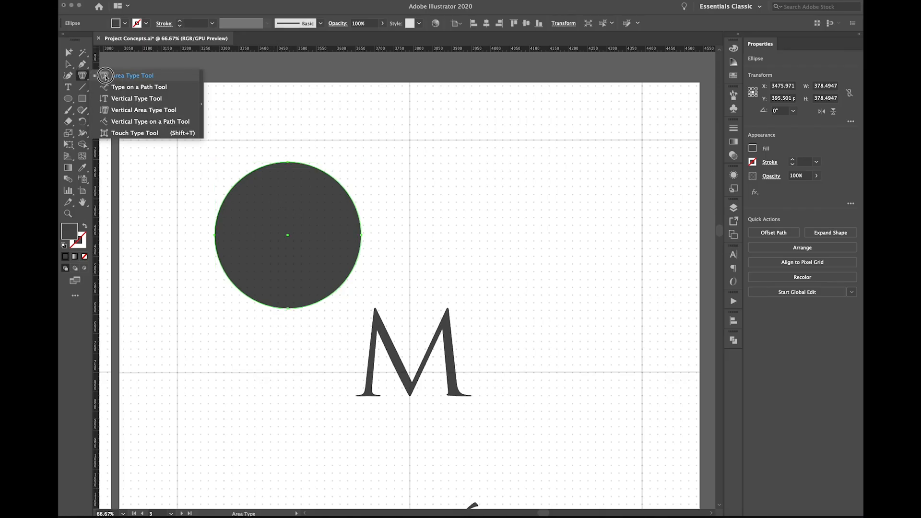
pyautogui.click(117, 86)
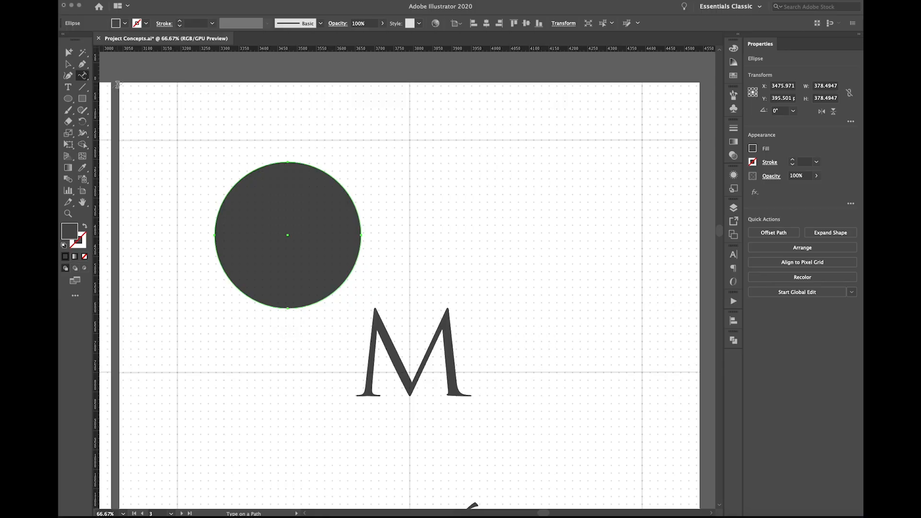
pyautogui.click(288, 162)
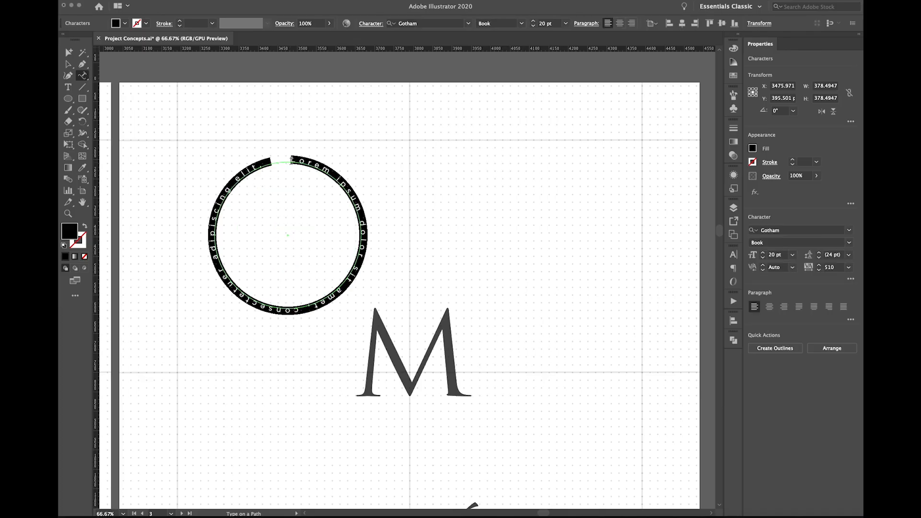
pyautogui.click(292, 160)
pyautogui.moveTo(292, 159); pyautogui.dragTo(259, 145)
pyautogui.click(69, 64)
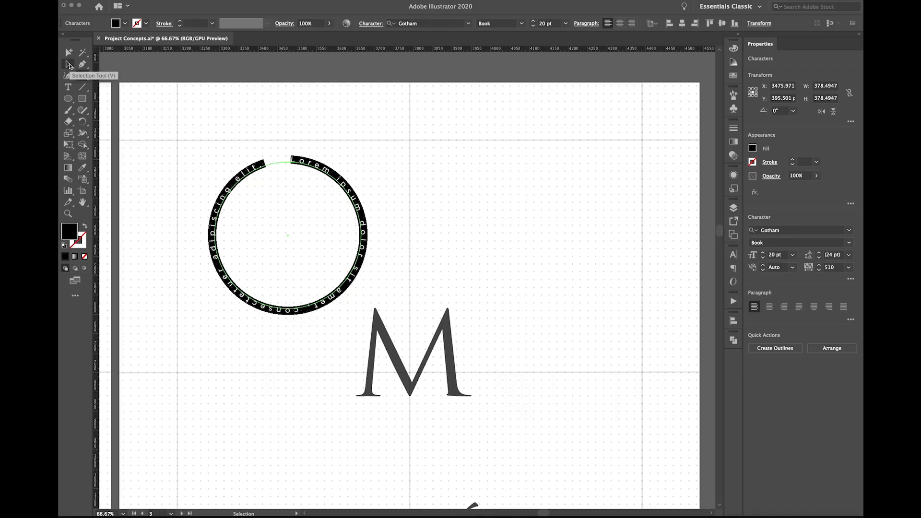
pyautogui.click(421, 181)
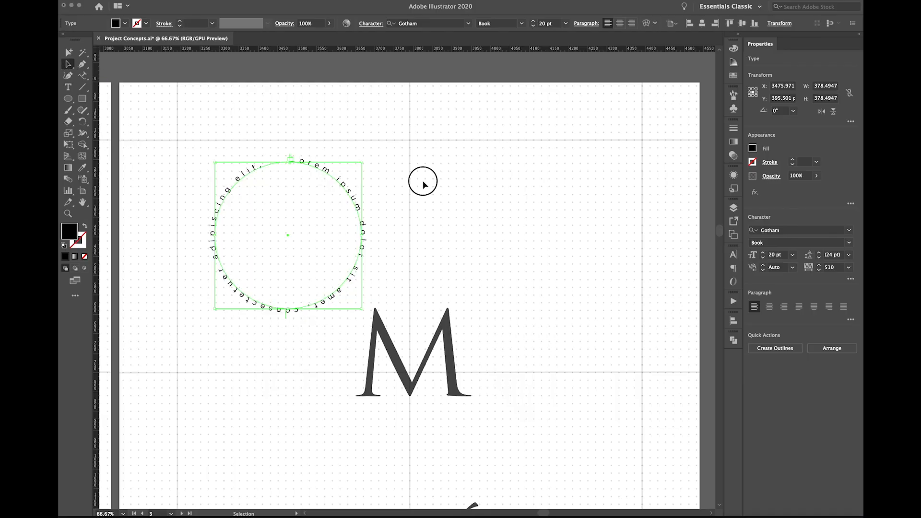
# Reposition the path type's end and start brackets so the placeholder text begins at the circle's upper left
pyautogui.press('z')
pyautogui.click(288, 191)
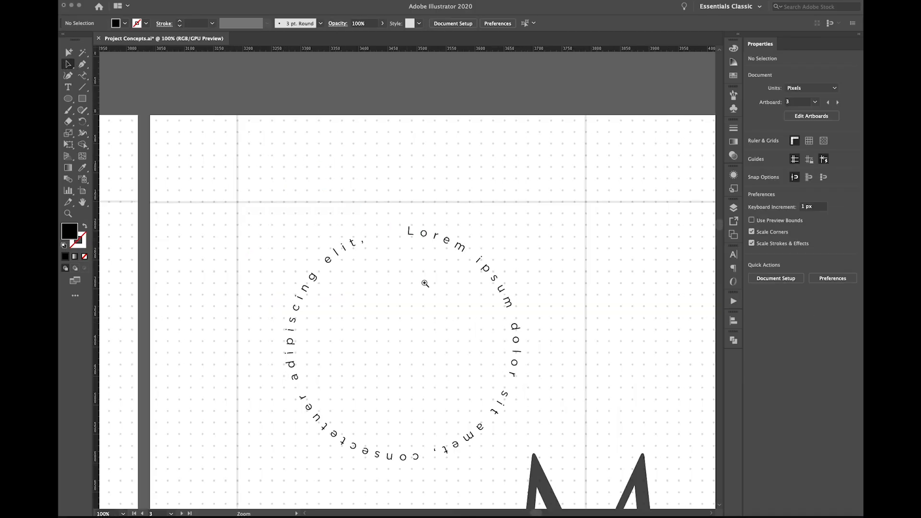
pyautogui.click(425, 284)
pyautogui.scroll(-3, 386, 242)
pyautogui.press('v')
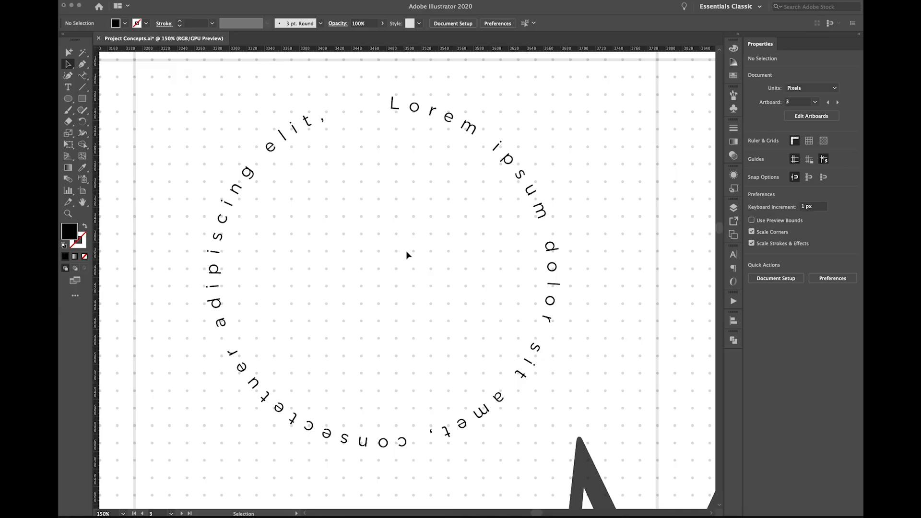
pyautogui.click(432, 115)
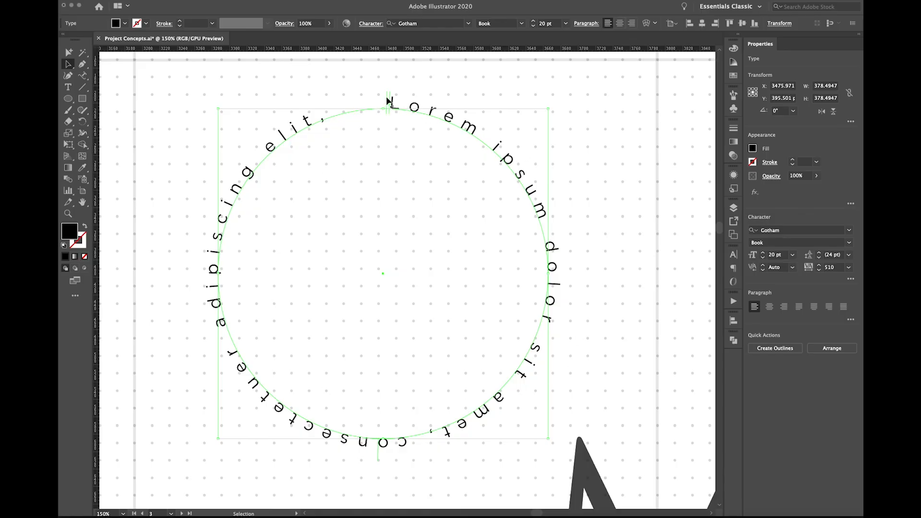
pyautogui.moveTo(389, 102); pyautogui.dragTo(219, 216)
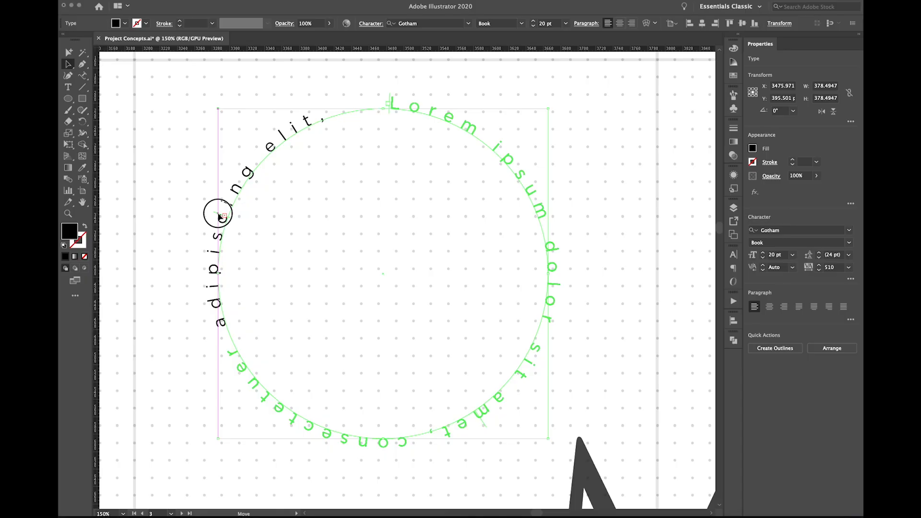
pyautogui.moveTo(219, 217); pyautogui.dragTo(225, 217)
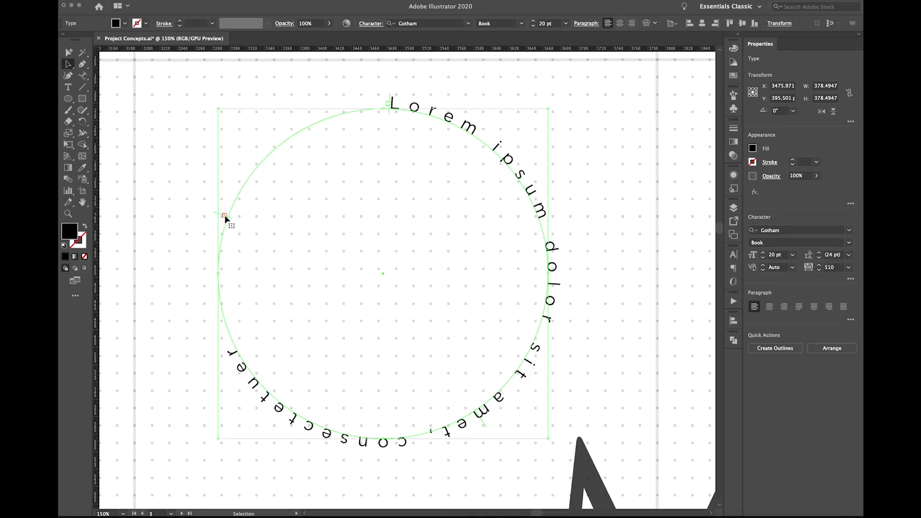
pyautogui.click(390, 101)
pyautogui.moveTo(390, 101); pyautogui.dragTo(223, 151)
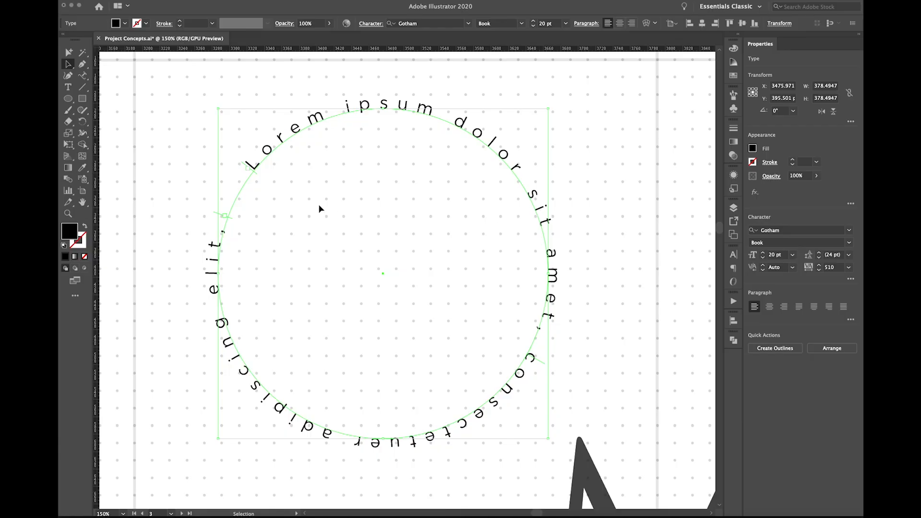
# Leave the path text unedited and check the wording and placement of the circular text in the artboard 1 sketch
pyautogui.doubleClick(249, 162)
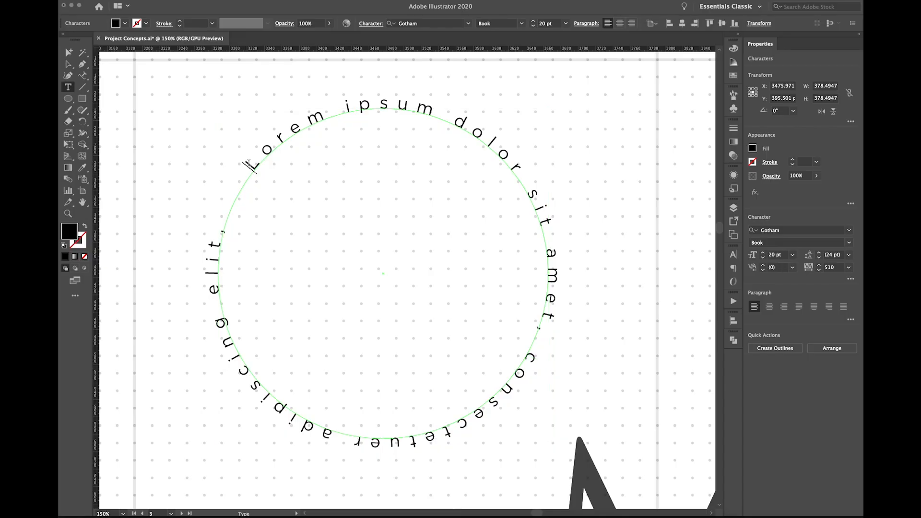
pyautogui.hotkey('ctrl', '-')
pyautogui.hotkey('ctrl', '-')
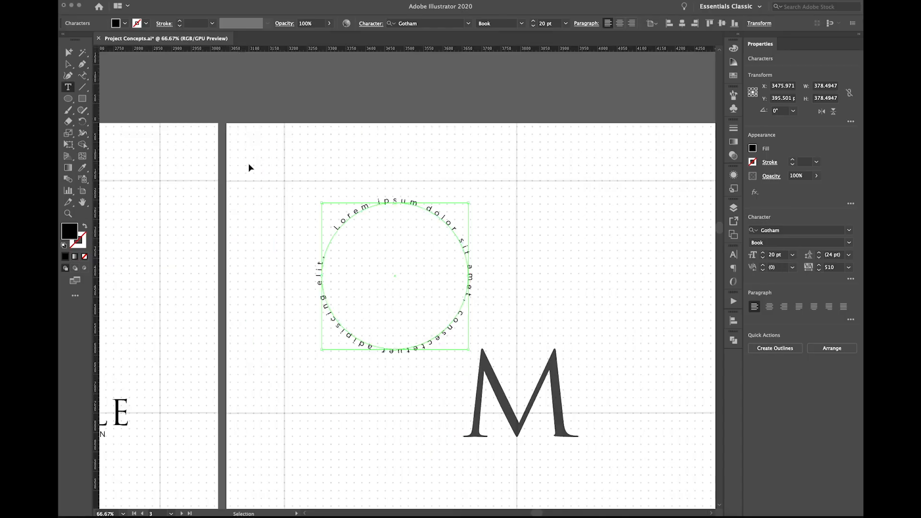
pyautogui.hotkey('ctrl', '-')
pyautogui.press('Escape')
pyautogui.click(283, 195)
pyautogui.press('space')
pyautogui.moveTo(302, 233); pyautogui.dragTo(466, 224)
pyautogui.moveTo(277, 258); pyautogui.dragTo(547, 236)
pyautogui.moveTo(220, 251); pyautogui.dragTo(538, 241)
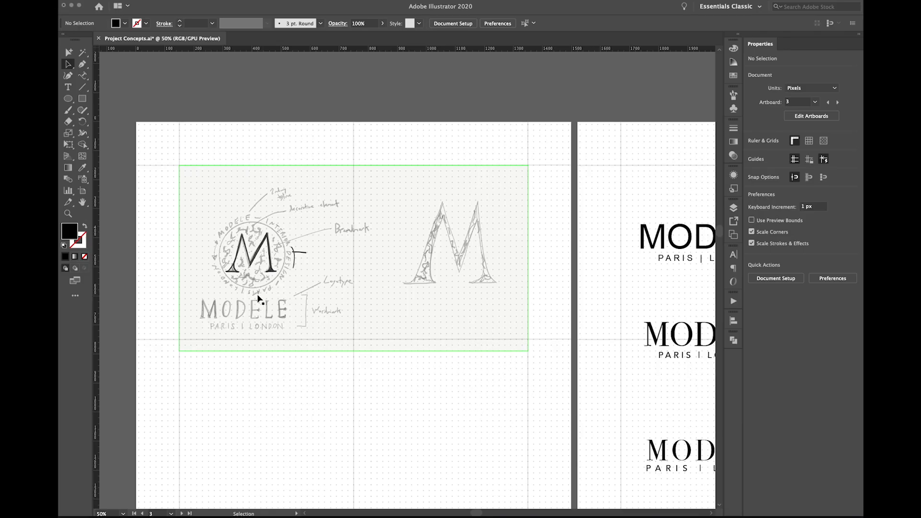
# Replace the placeholder path text on artboard 3 with "MODÉLE - INTERIOR DESIGN - LONDON | PARIS"
pyautogui.hscroll(15, 332, 202)
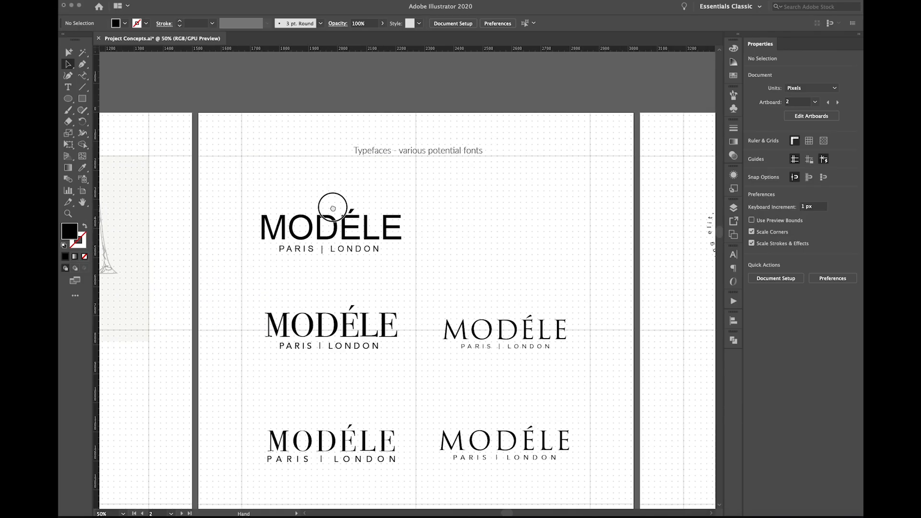
pyautogui.scroll(4, 328, 218)
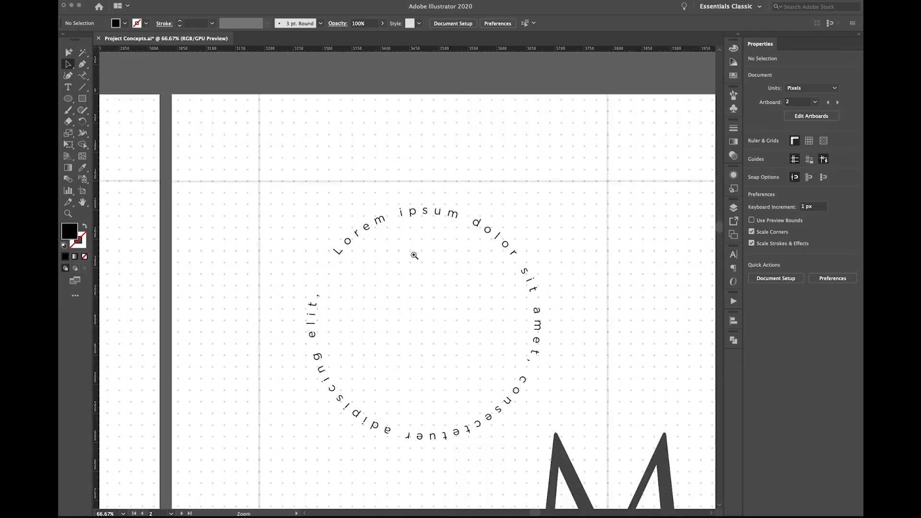
pyautogui.scroll(-1, 453, 234)
pyautogui.click(334, 191)
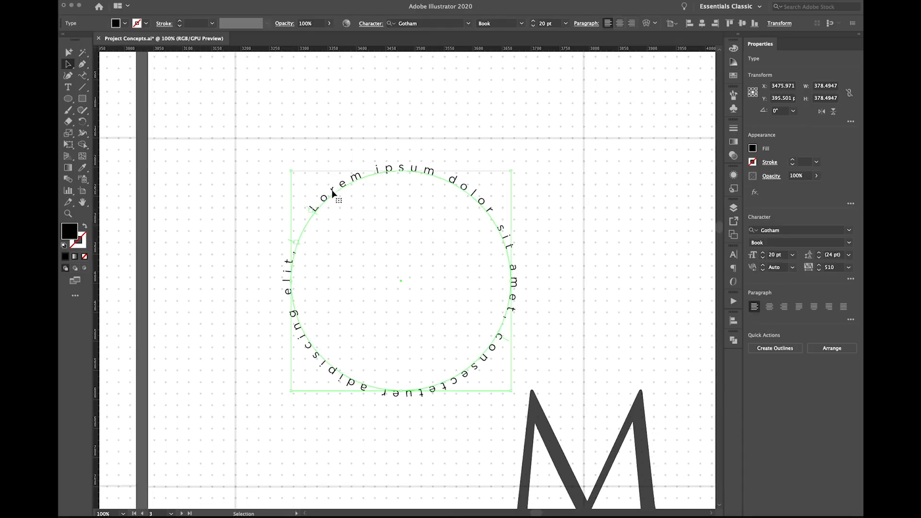
pyautogui.doubleClick(333, 192)
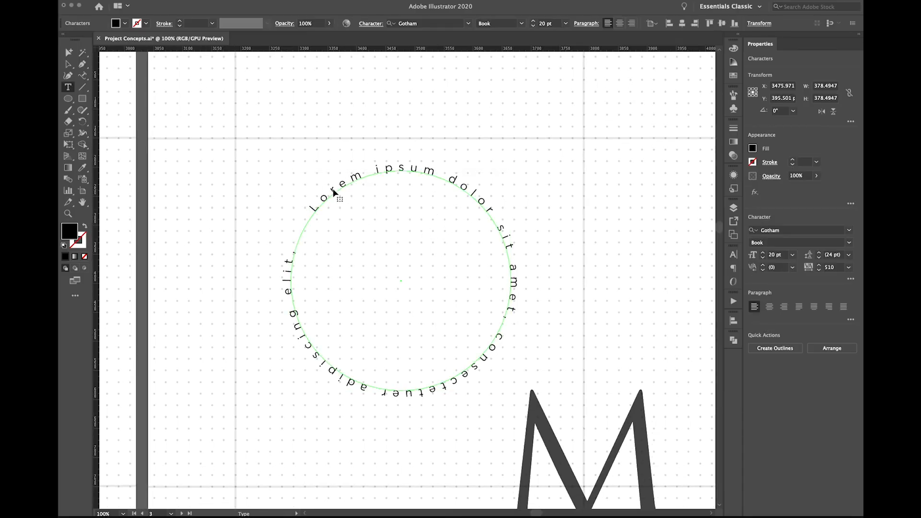
pyautogui.click(326, 196)
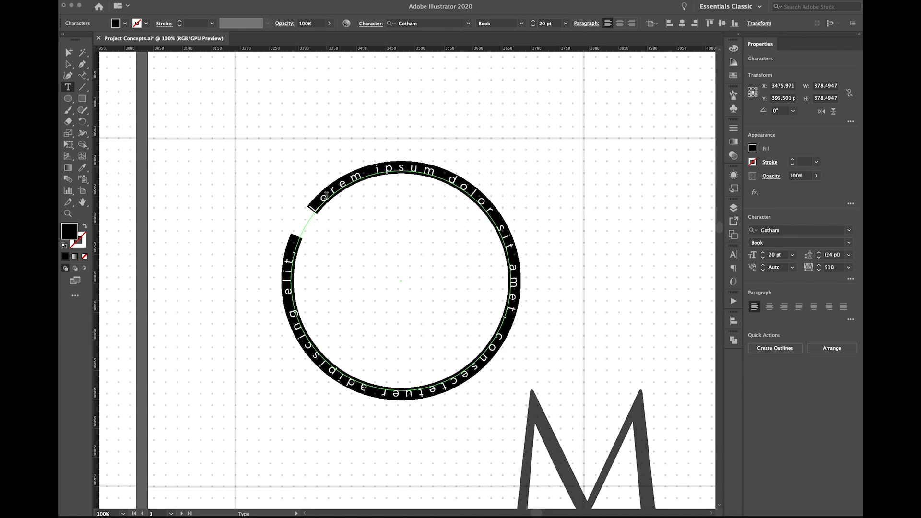
pyautogui.write('M')
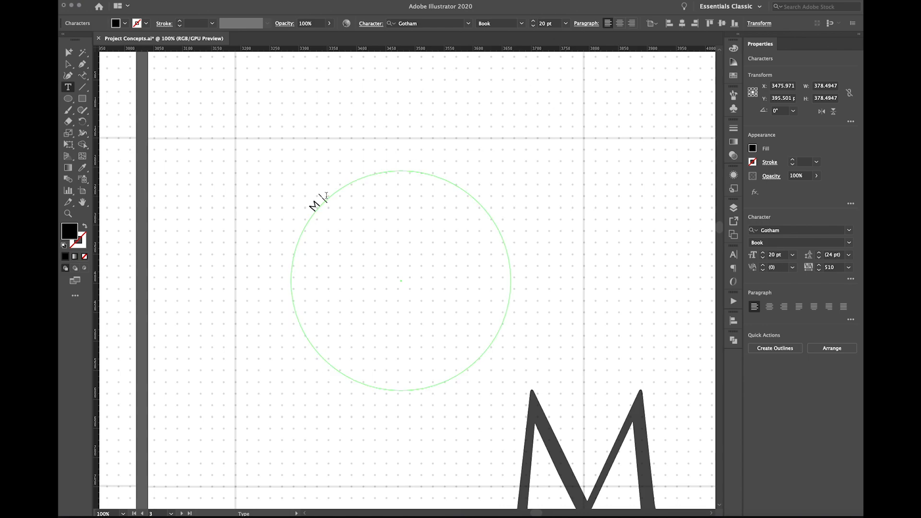
pyautogui.write('ODIÉLE')
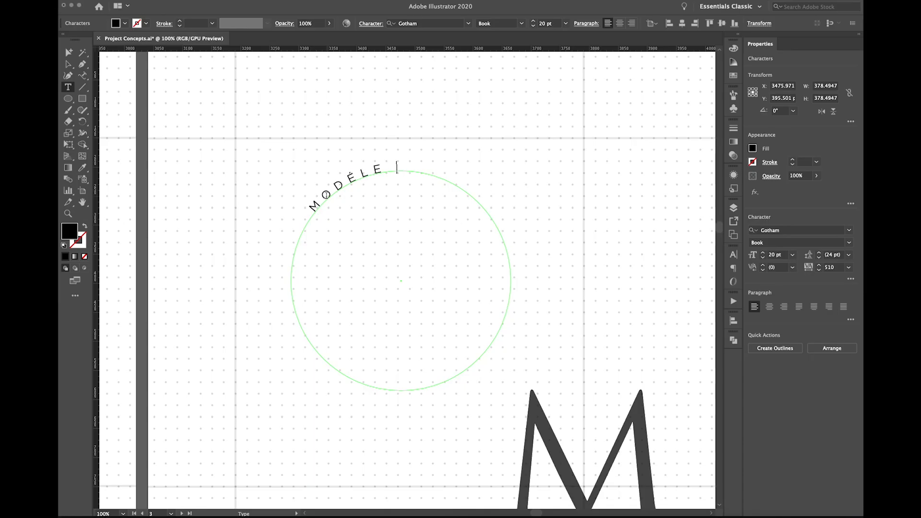
pyautogui.write(' - INTERIOR DESIGN -')
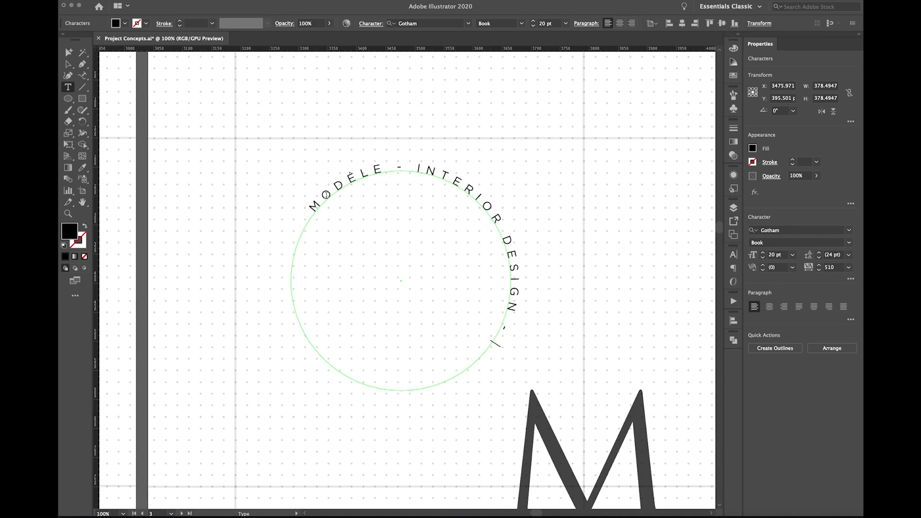
pyautogui.write('LONDON |')
pyautogui.write('PARIS')
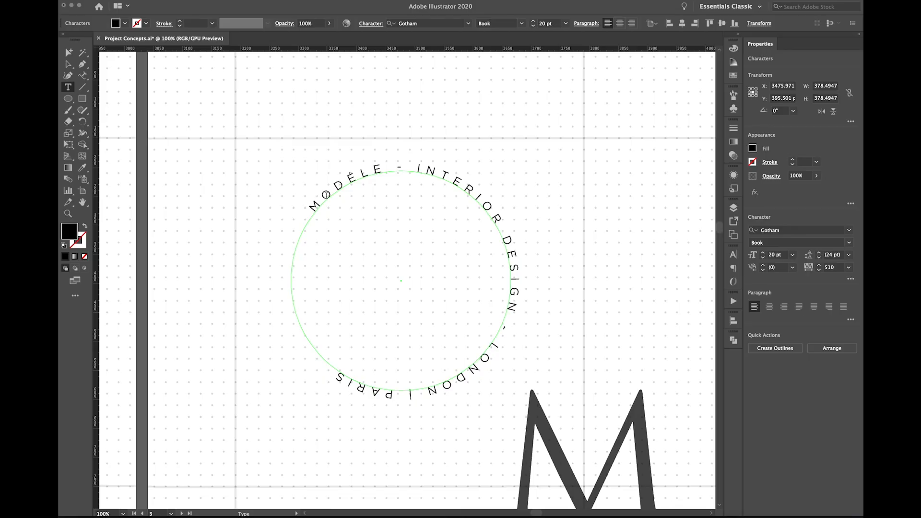
# Set the tracking of all the circular text to 700
pyautogui.press('super+a')
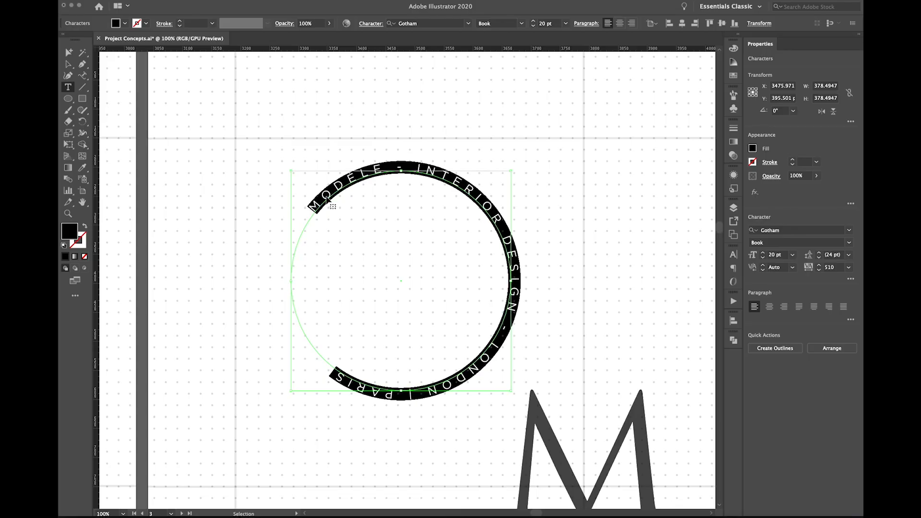
pyautogui.click(836, 268)
pyautogui.press('Up')
pyautogui.press('Up')
pyautogui.press('Up')
pyautogui.press('Up')
pyautogui.press('Up')
pyautogui.press('Up')
pyautogui.press('Up')
pyautogui.press('Up')
pyautogui.press('Up')
pyautogui.press('Up')
pyautogui.press('Up')
pyautogui.press('Up')
pyautogui.press('Up')
pyautogui.press('Up')
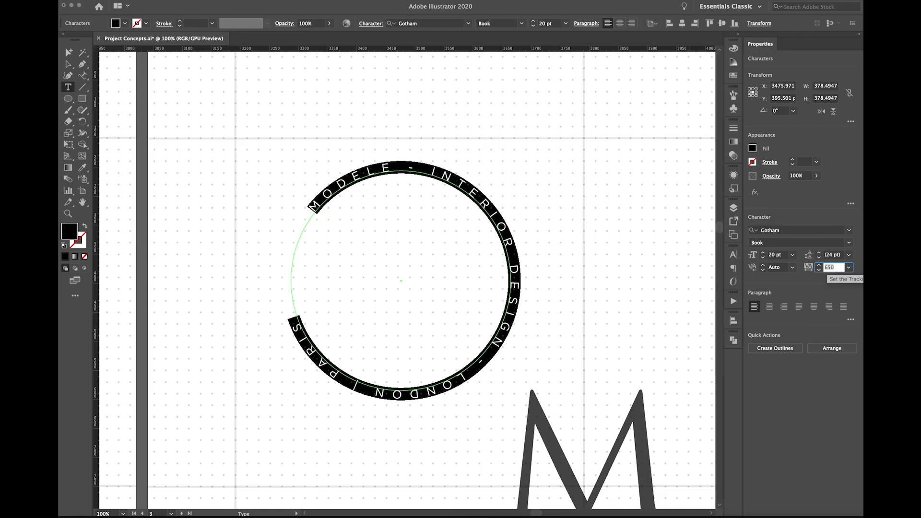
pyautogui.press('Up')
pyautogui.press('Up')
pyautogui.press('Up')
pyautogui.press('Up')
pyautogui.press('Up')
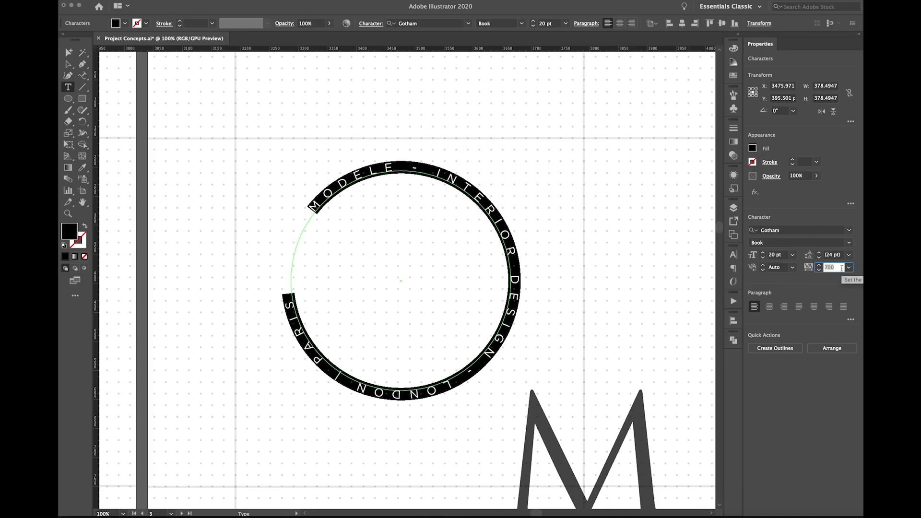
# Set the circular text's font size to 22 pt and deselect it
pyautogui.click(763, 253)
pyautogui.click(763, 253)
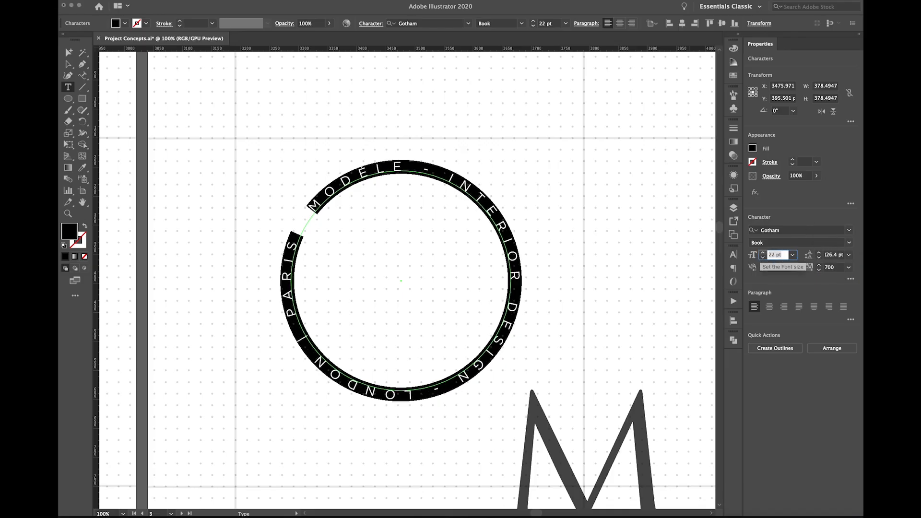
pyautogui.click(78, 66)
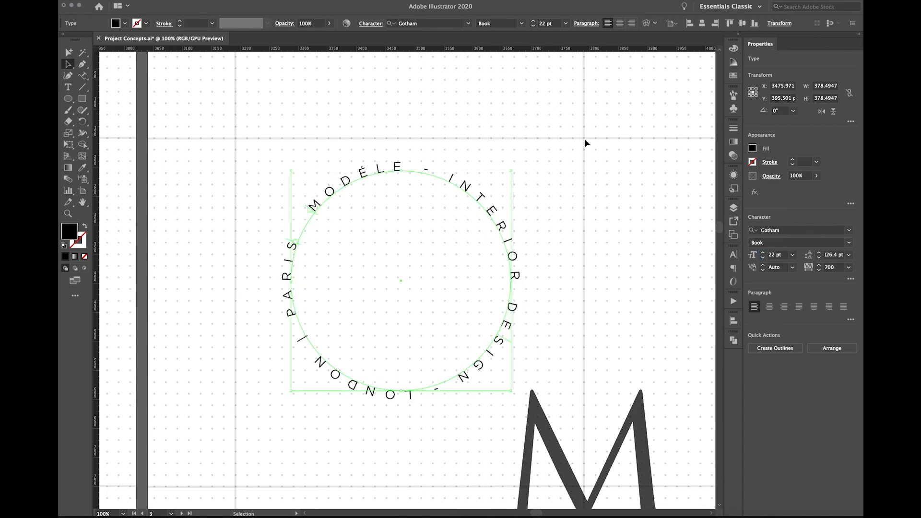
pyautogui.click(586, 142)
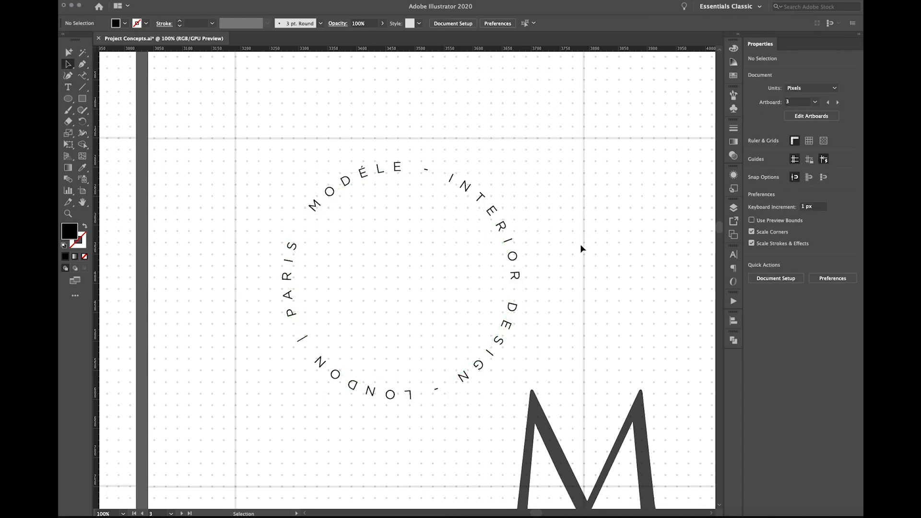
# Compare the character settings of the PARIS | LONDON tagline with those of the circular text
pyautogui.scroll(-1, 582, 249)
pyautogui.scroll(-1, 582, 249)
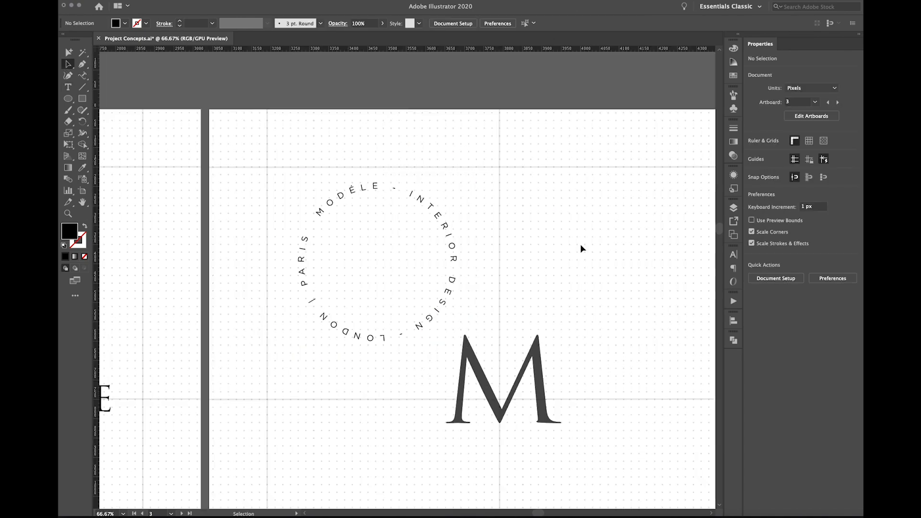
pyautogui.scroll(-8, 582, 248)
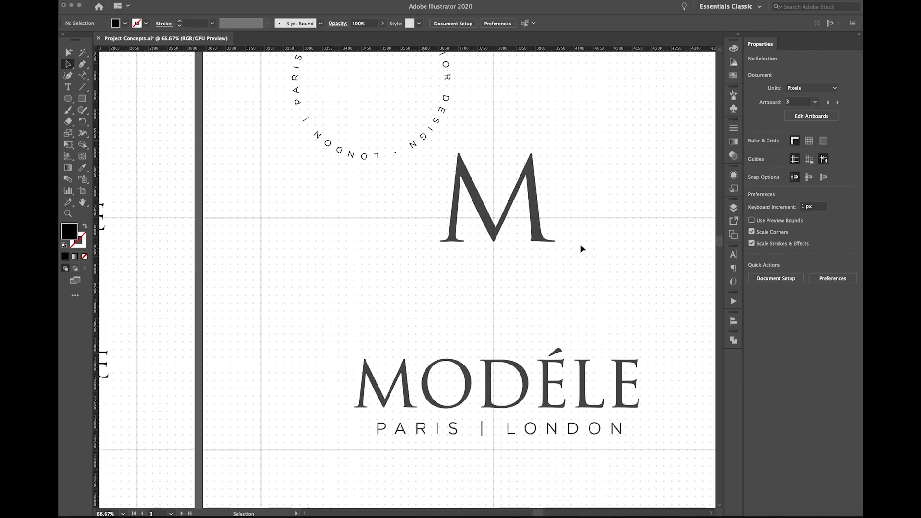
pyautogui.scroll(-1, 582, 249)
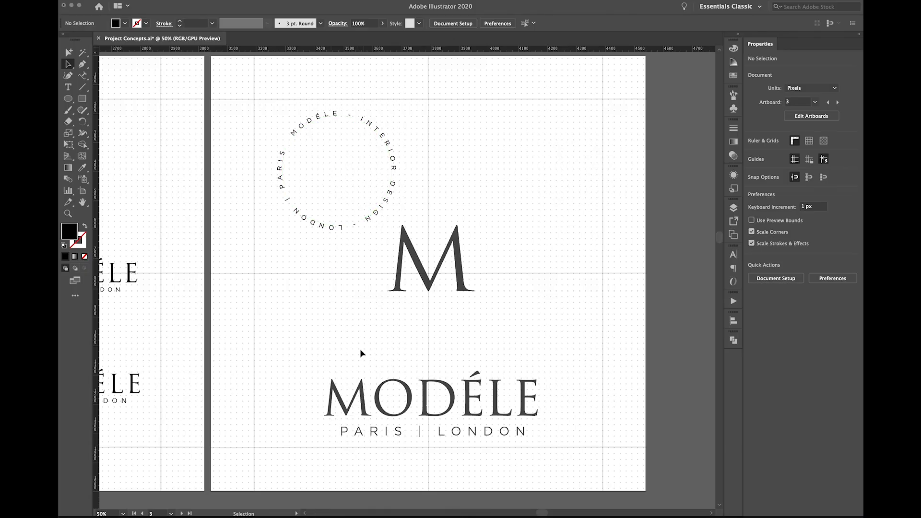
pyautogui.click(388, 438)
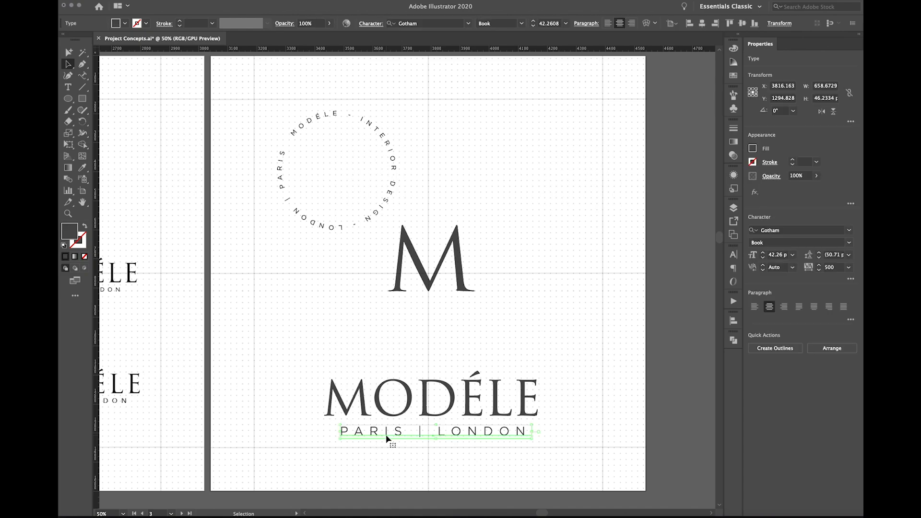
pyautogui.press('t')
pyautogui.click(394, 162)
pyautogui.hotkey('ctrl', 'a')
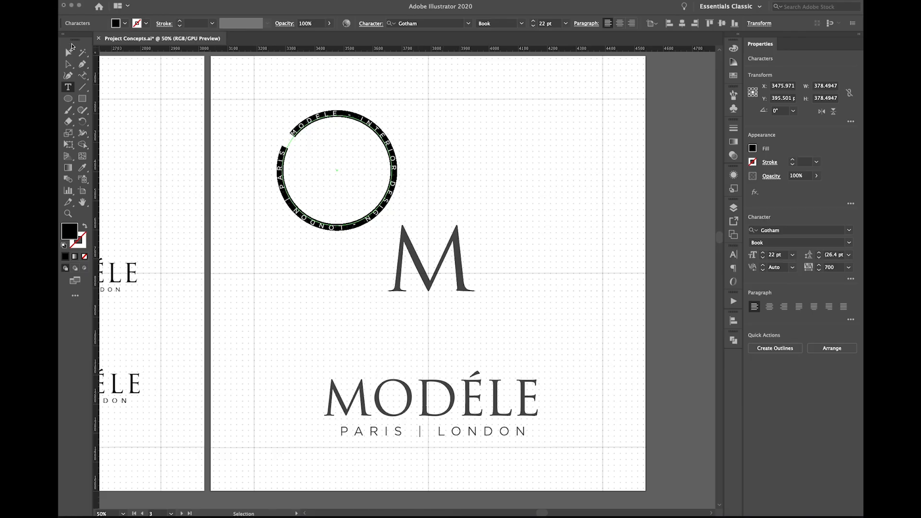
# Move the circular text so that it surrounds the large M monogram, centred on the artboard's vertical guide
pyautogui.click(68, 63)
pyautogui.click(523, 240)
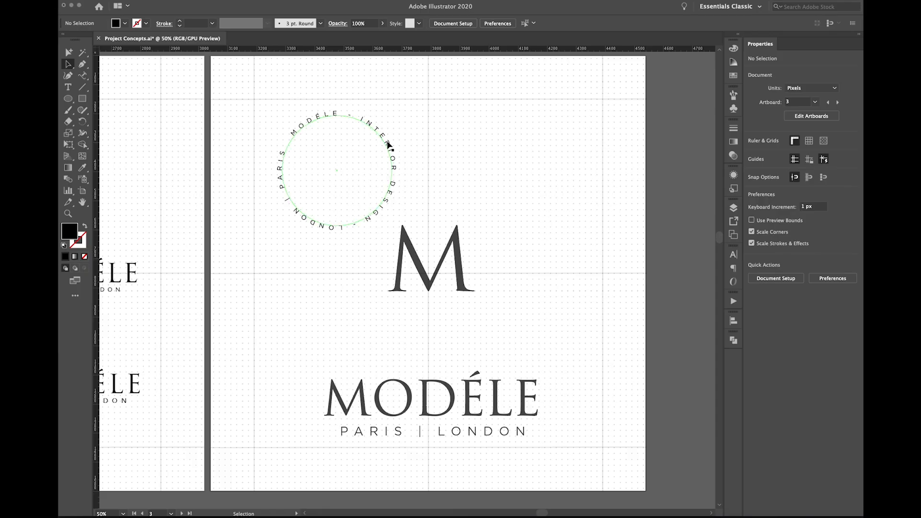
pyautogui.moveTo(389, 144); pyautogui.dragTo(490, 202)
pyautogui.press('e')
pyautogui.press('a')
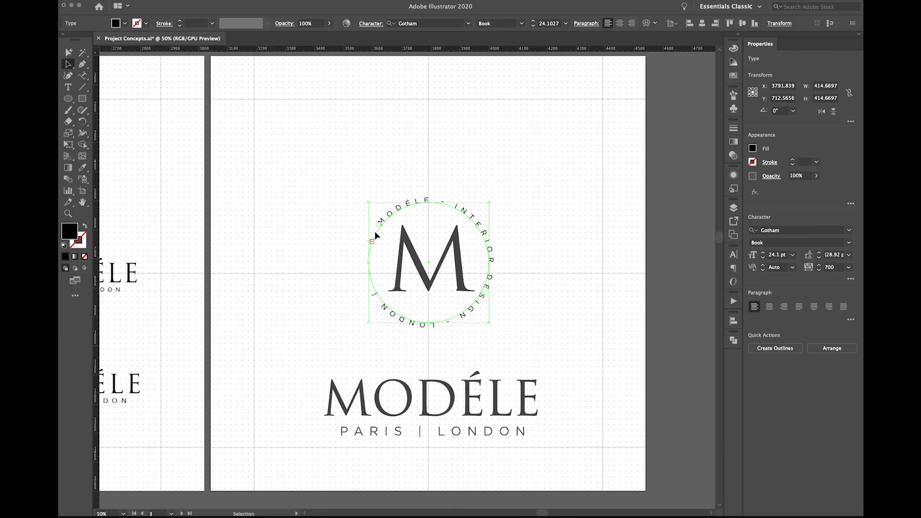
pyautogui.hotkey('ctrl', 'z')
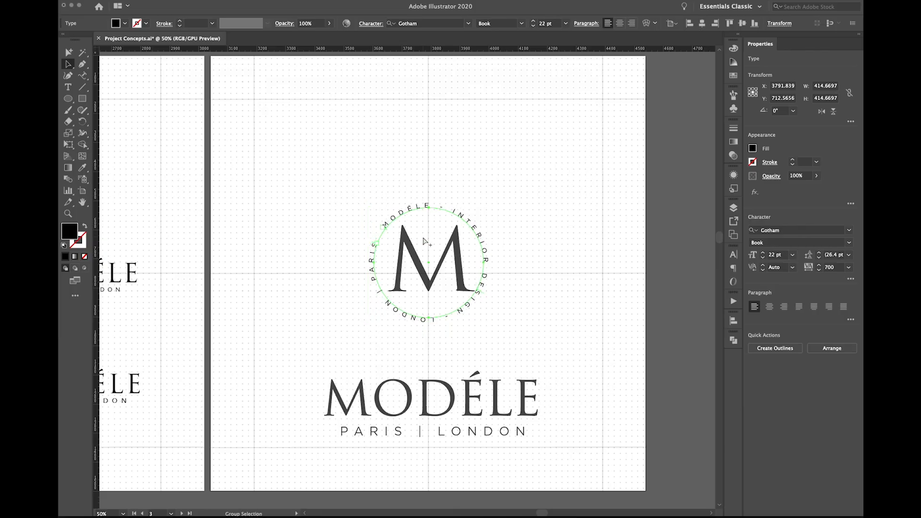
pyautogui.click(585, 233)
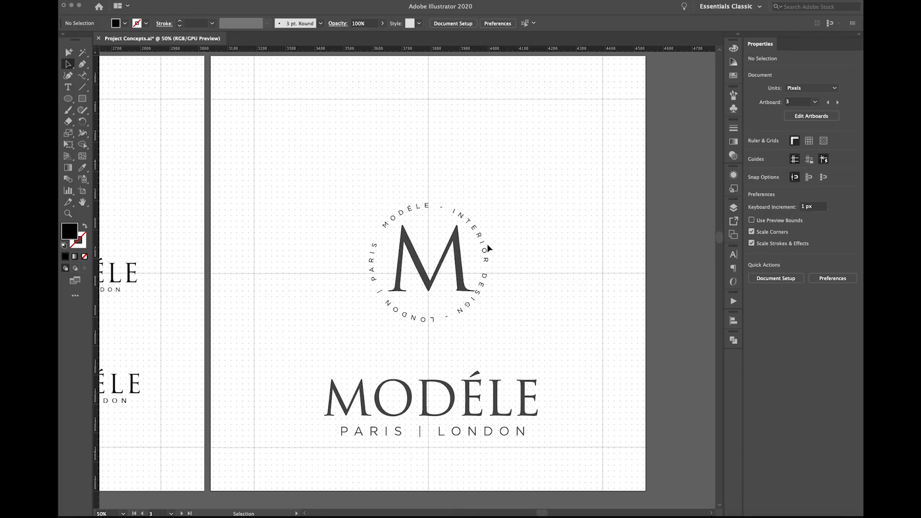
# Scale the M monogram down proportionally to about 249 by 192 px so it sits clear inside the circular text
pyautogui.click(444, 260)
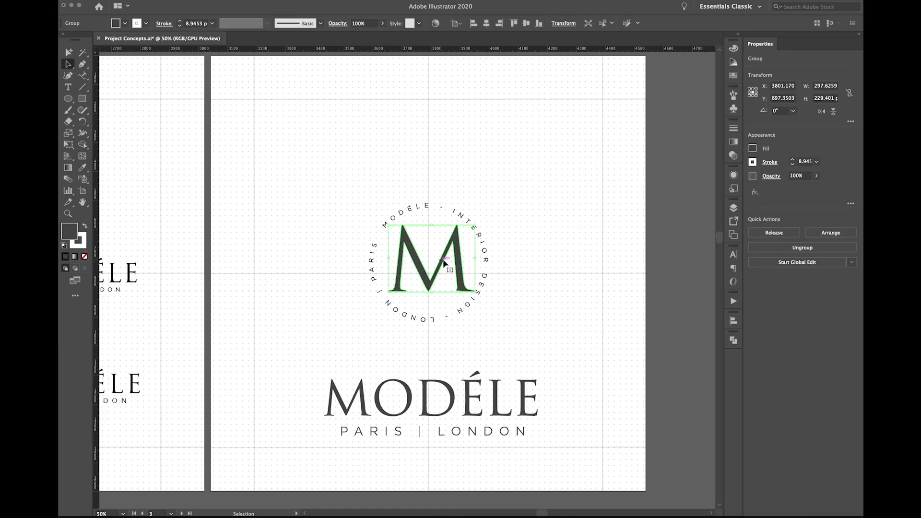
pyautogui.press('e')
pyautogui.moveTo(475, 224); pyautogui.dragTo(469, 234)
pyautogui.press('v')
pyautogui.click(526, 229)
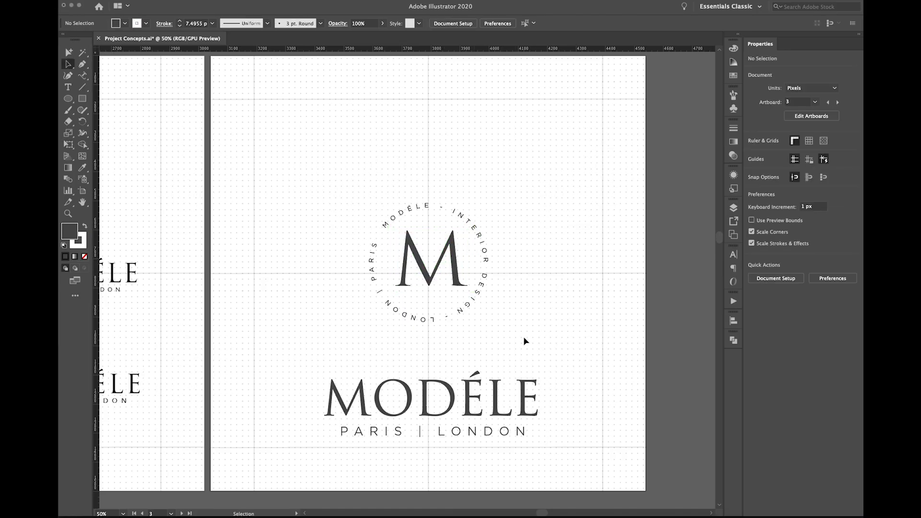
# Scale down the MODÉLE wordmark together with its PARIS | LONDON tagline and move them up close beneath the circular emblem
pyautogui.click(533, 384)
pyautogui.press('e')
pyautogui.moveTo(541, 371); pyautogui.dragTo(523, 379)
pyautogui.press('v')
pyautogui.moveTo(429, 396); pyautogui.dragTo(430, 368)
pyautogui.click(528, 313)
pyautogui.click(431, 379)
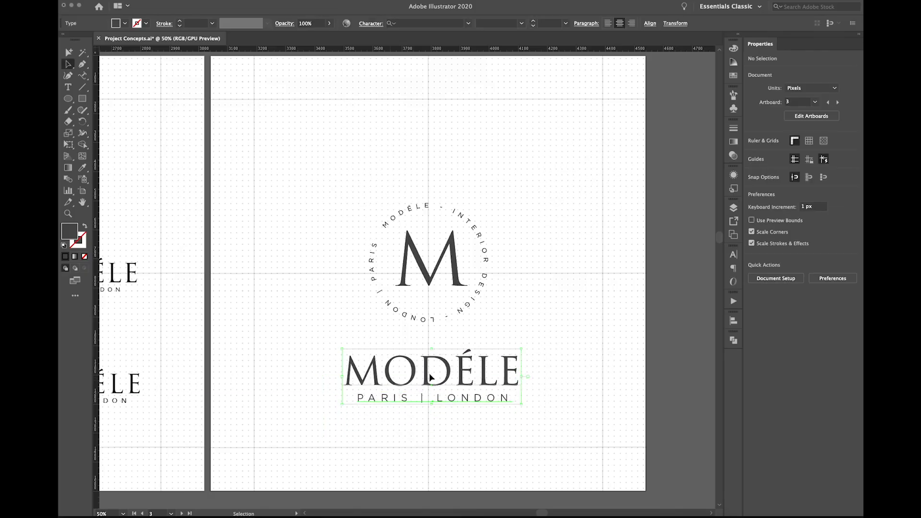
pyautogui.moveTo(431, 379); pyautogui.dragTo(430, 370)
pyautogui.click(534, 314)
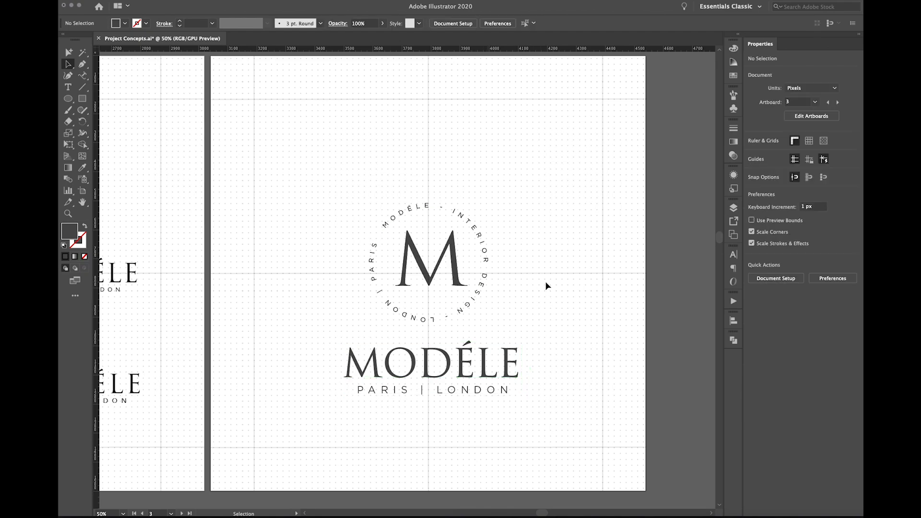
# Duplicate the M monogram, placing the copy outside the emblem to its upper right, at about X 4206, Y 567 px
pyautogui.keyDown('super'); pyautogui.click(419, 284); pyautogui.keyUp('super')
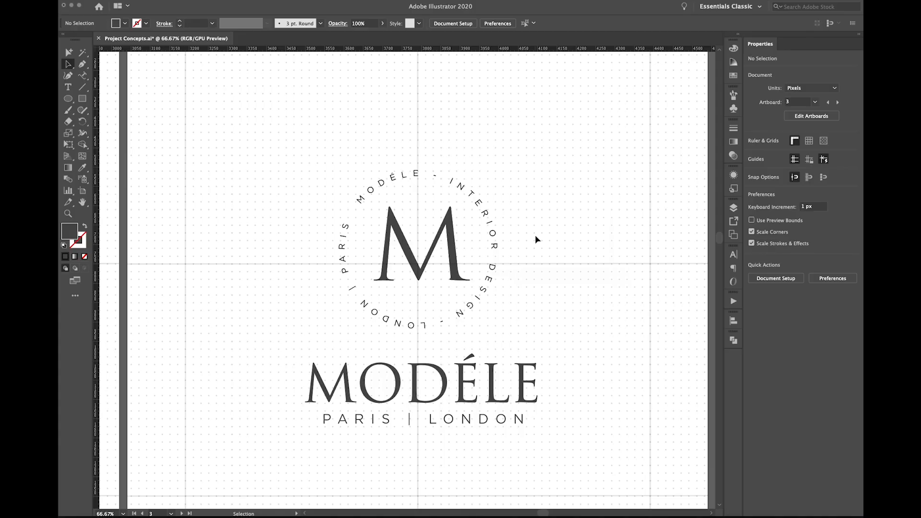
pyautogui.click(455, 245)
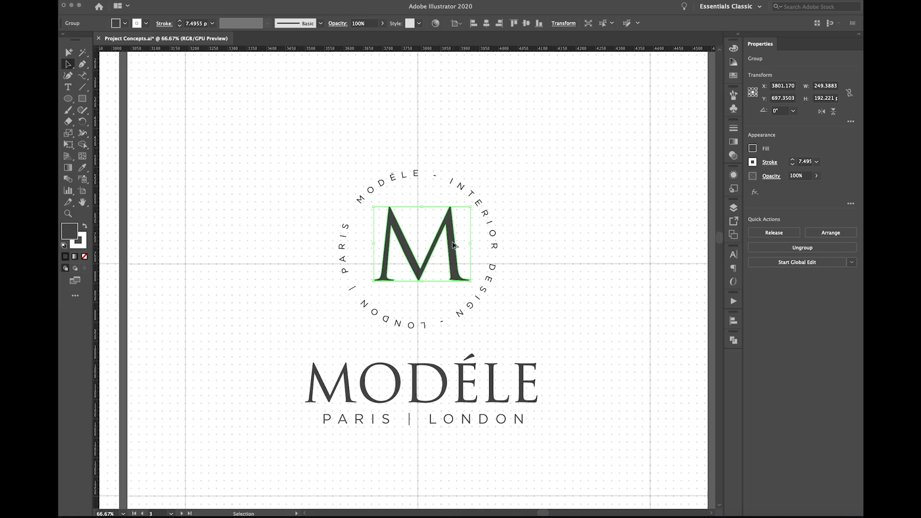
pyautogui.moveTo(454, 247); pyautogui.dragTo(612, 196)
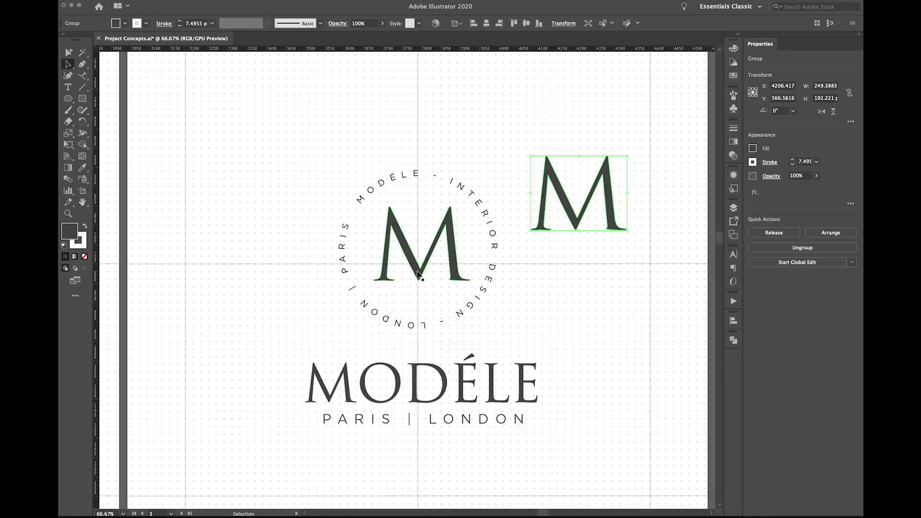
pyautogui.click(558, 282)
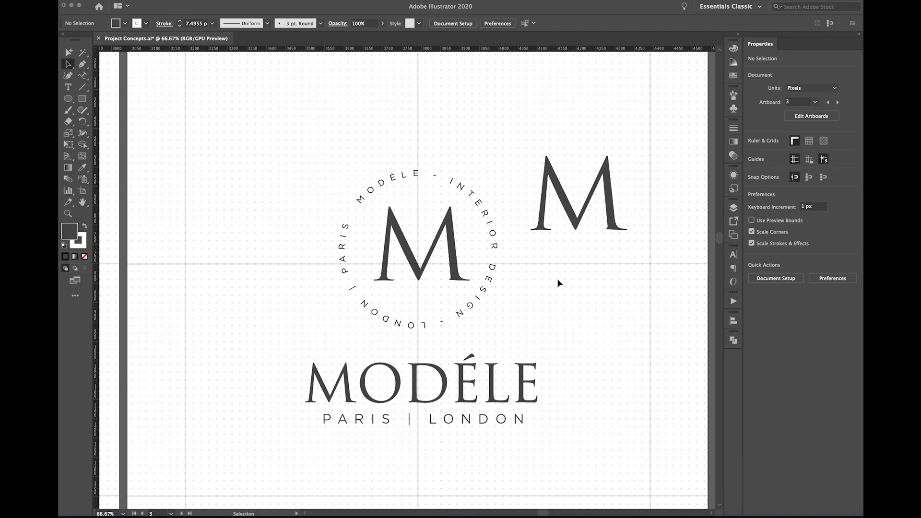